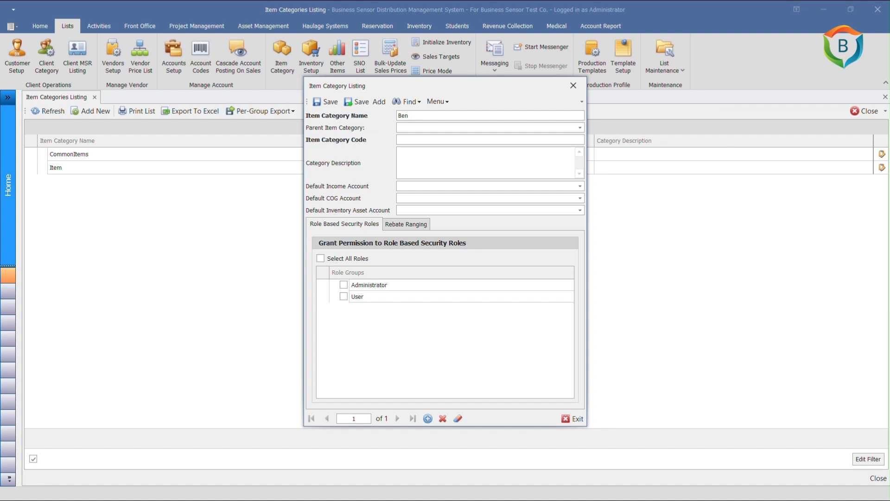
Name the new item category Beverages and give it the category code BV12, without a parent category
key(BackSpace)
text(verages)
click(460, 129)
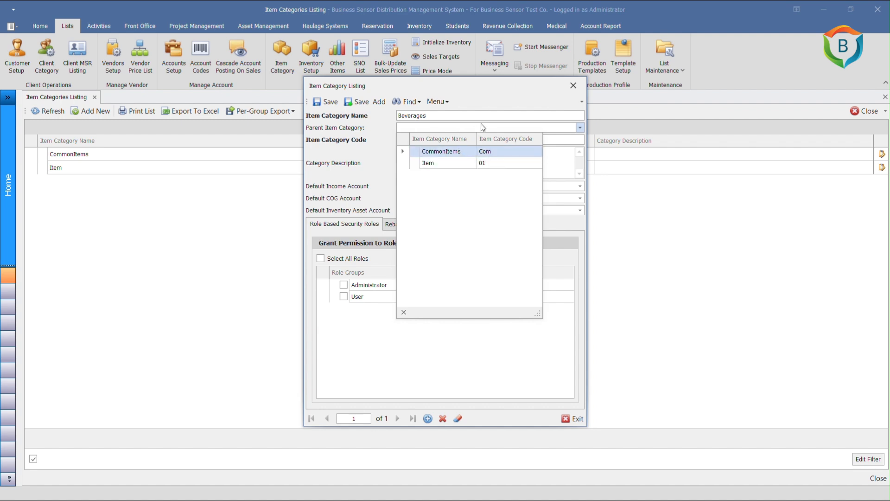
click(482, 129)
click(457, 137)
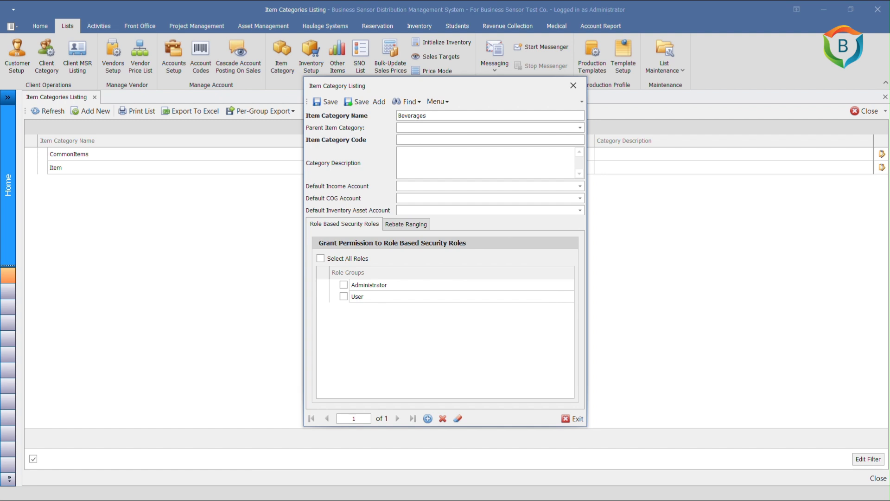
text(BV12)
Enter the category description "This category would contain Coffee, Milk, Beer, Juice, Tea, Energy Drinks, Wine, Non-alcoholic drinks etc."
click(447, 158)
text(This category would contain Coffee, Milk, Beer, Juice, Tea,)
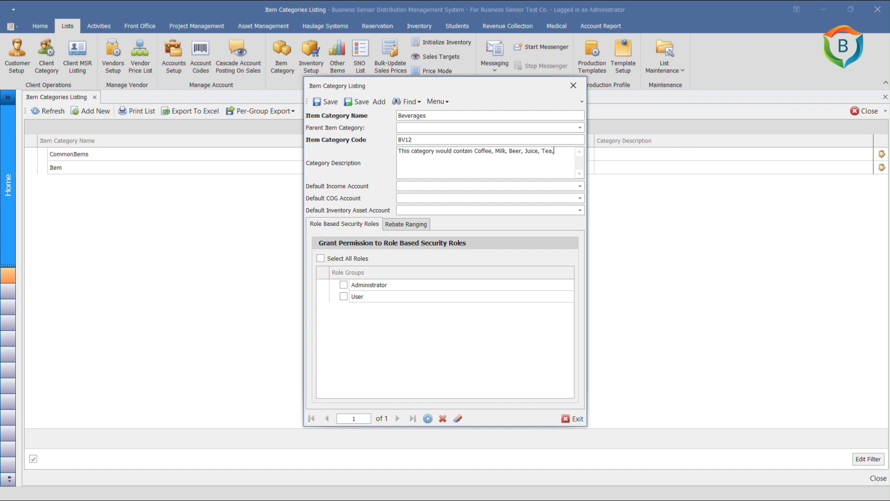
text( Energy Drinks, Wine, Non-alcoholic drink)
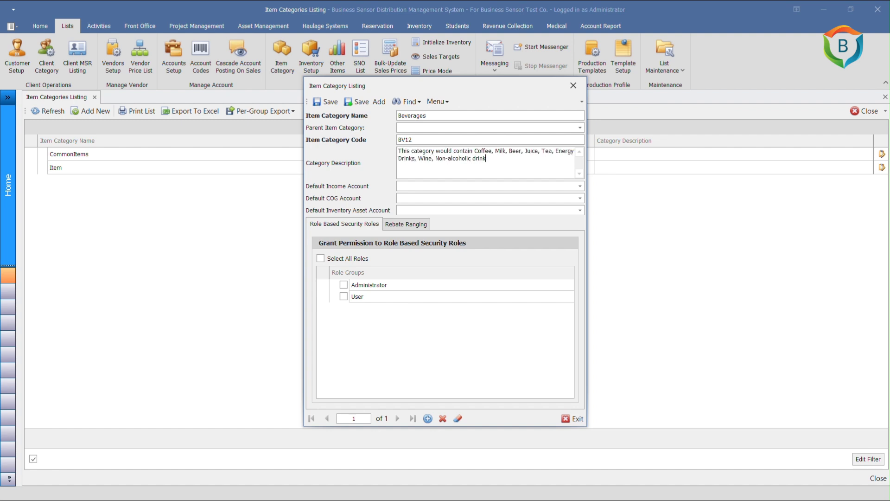
text(s,)
key(BackSpace)
text(ETC.)
key(BackSpace)
key(BackSpace)
key(BackSpace)
key(BackSpace)
text(etc.)
Create a default income account named Beverages Income with the description "Income account for Beverages" and save it
click(564, 185)
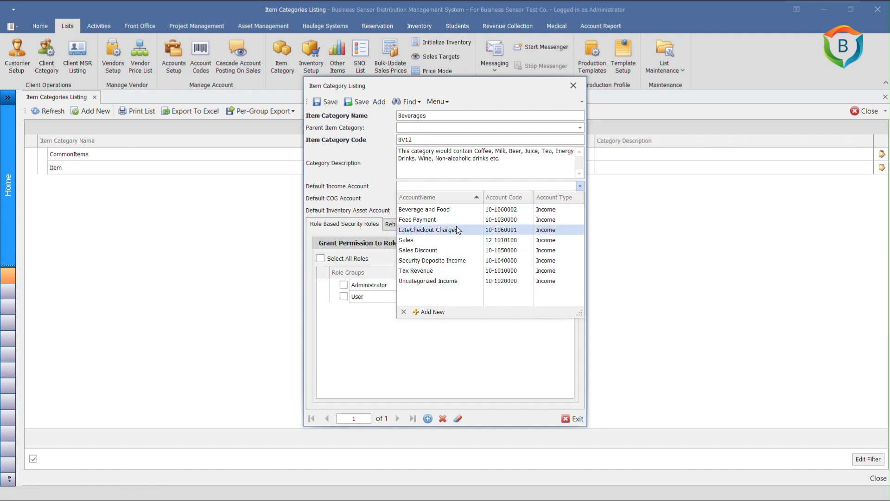
click(429, 311)
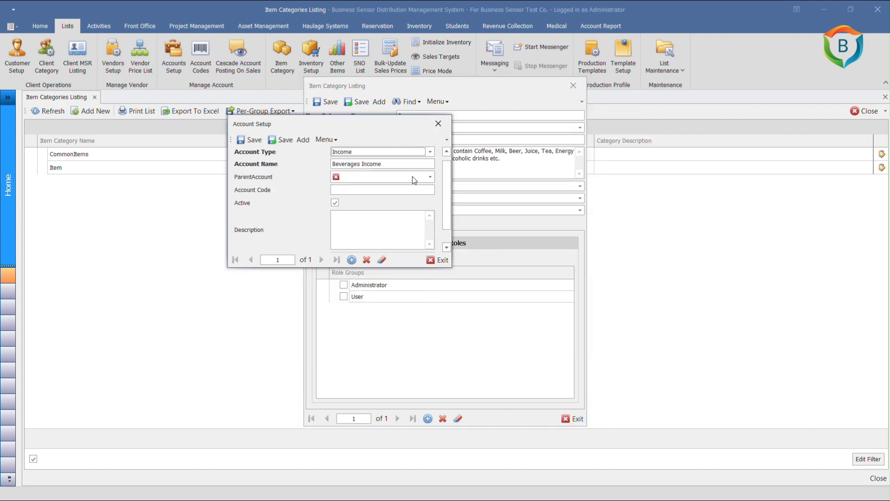
click(385, 229)
text(Income account for)
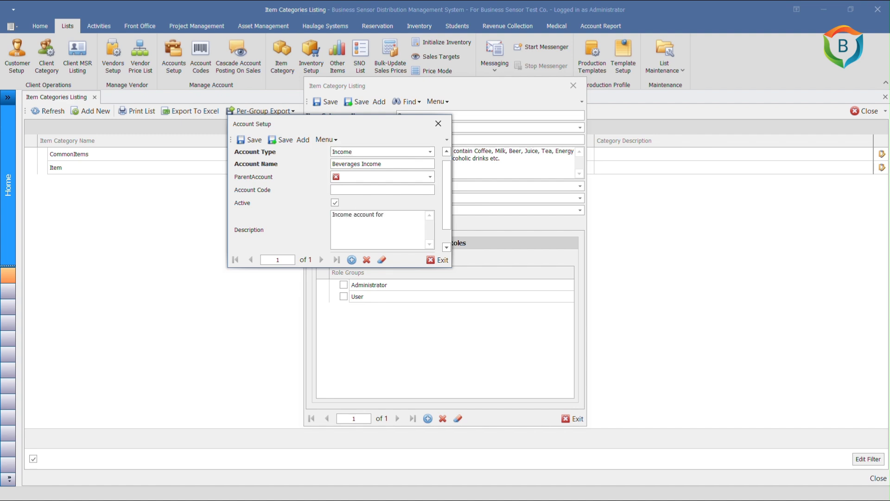
text( Beverages)
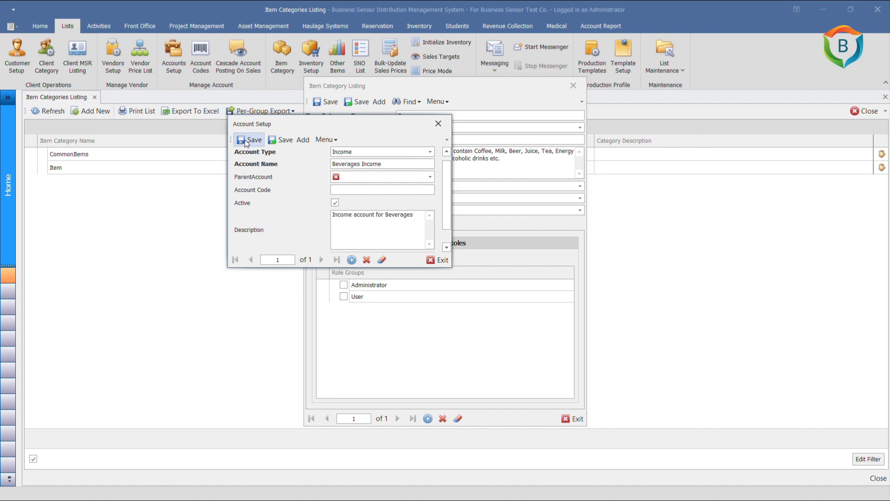
click(249, 139)
click(438, 123)
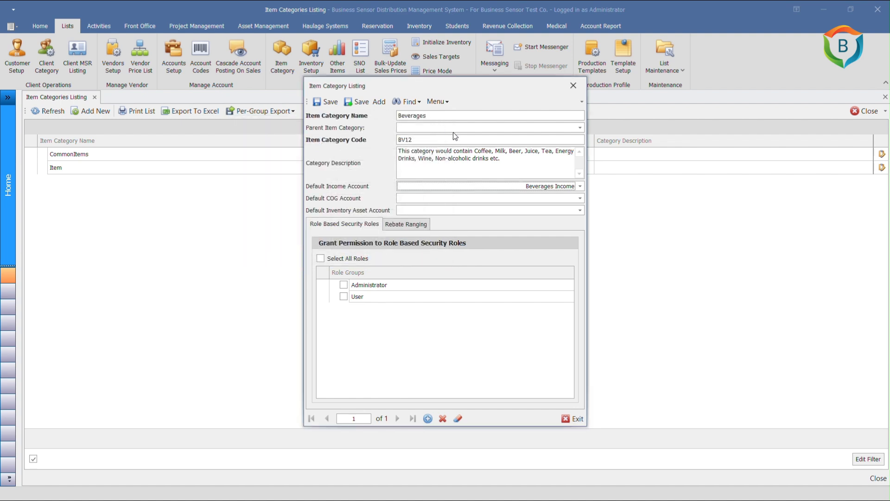
Create a default COG account named Beverages COG with the description "Cost of Good sold for Beverages" and save it
click(580, 198)
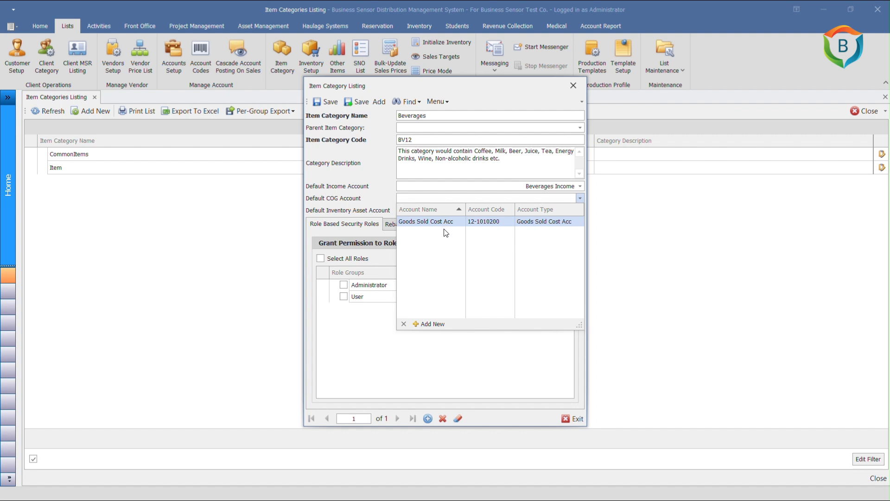
click(429, 325)
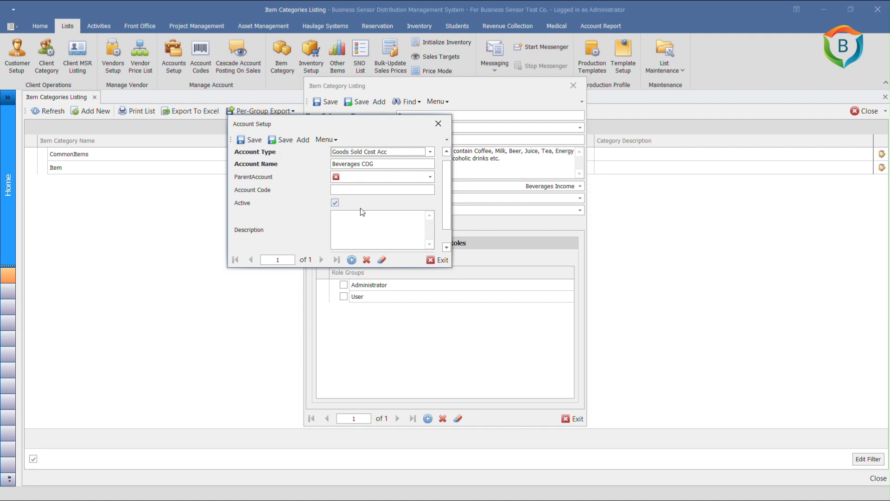
click(345, 222)
text(Cost of Good sold for Beverages)
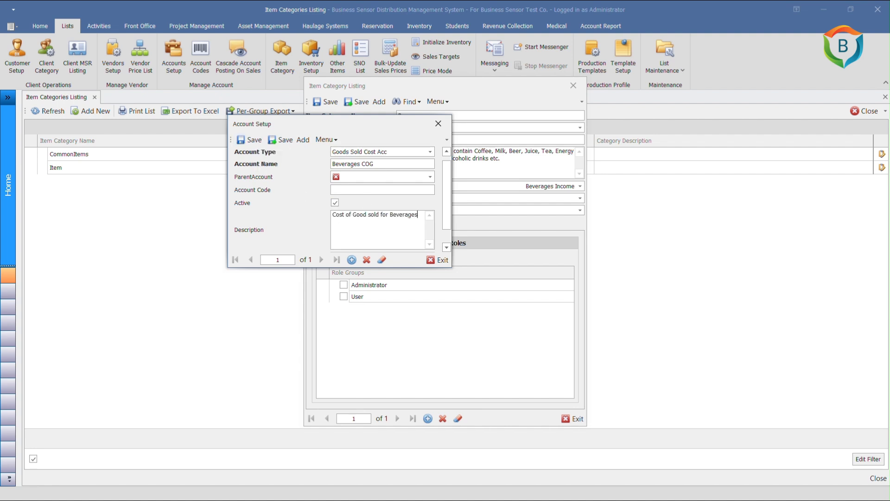
click(246, 141)
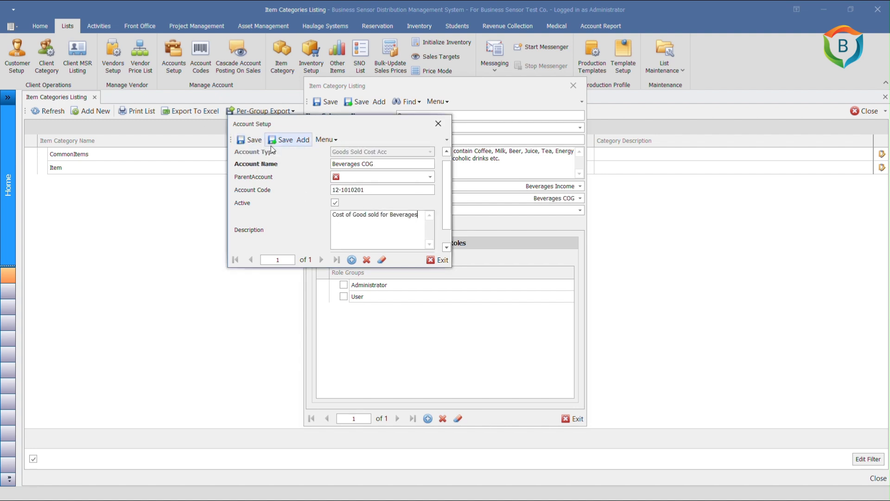
click(438, 124)
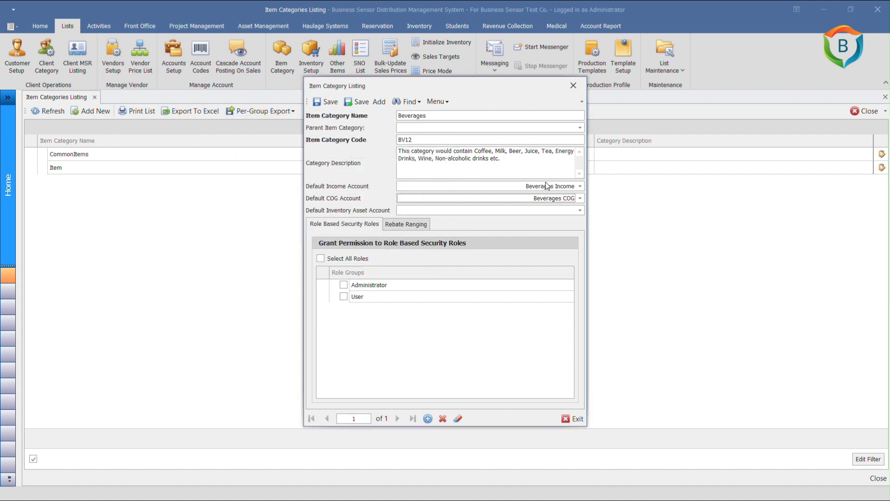
Create a default inventory asset account named Beverages Inventory Asset with the description "Asset account for all beverages." and save it
click(580, 211)
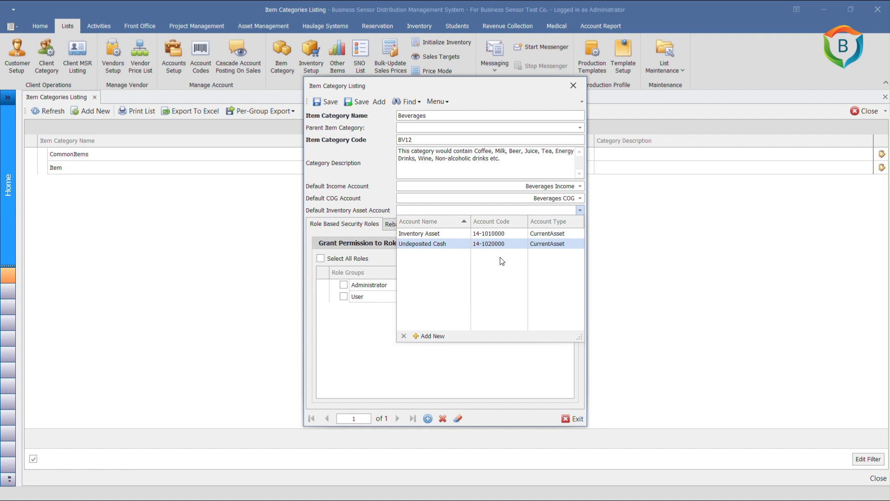
click(433, 335)
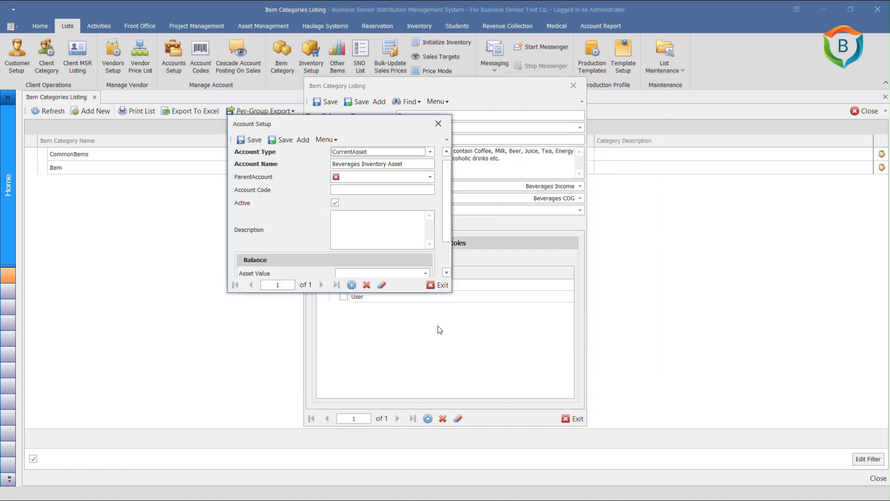
click(374, 227)
text(Asset account for all beverages.)
key(Tab)
key(Tab)
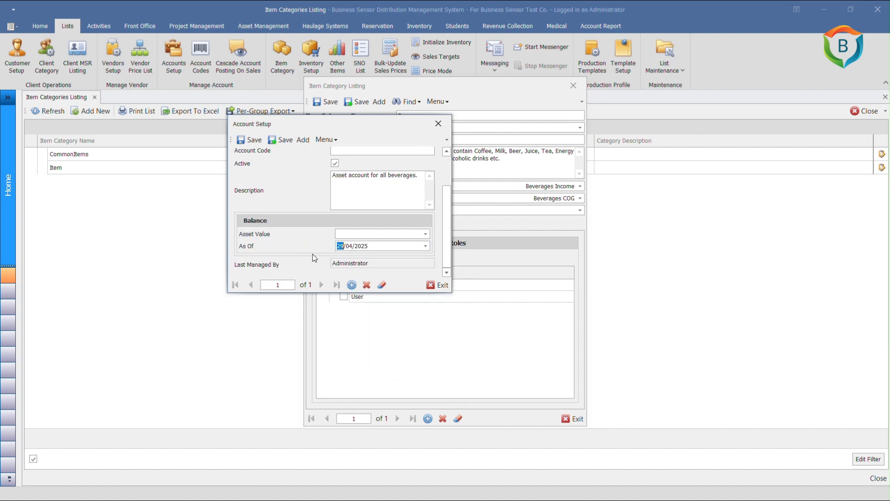
click(251, 141)
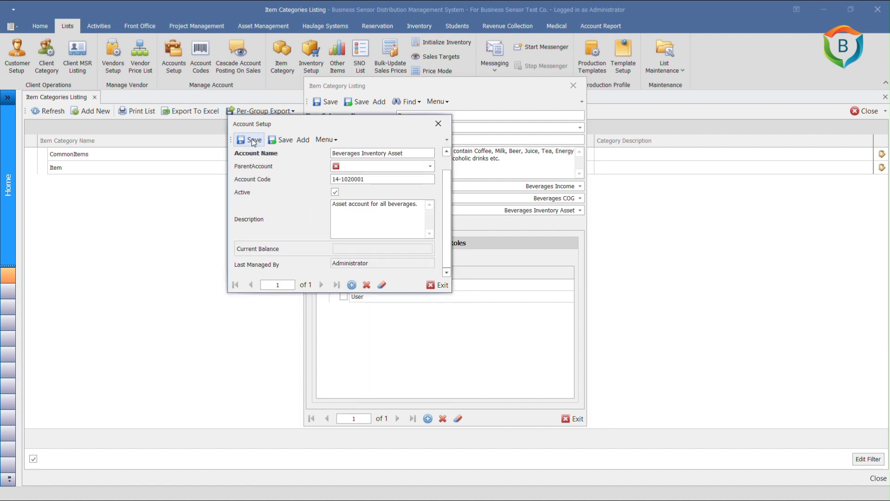
click(437, 124)
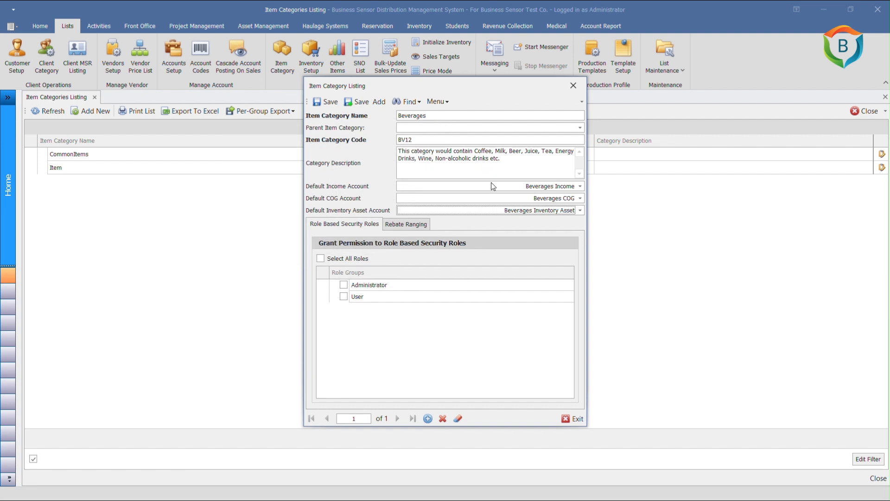
Grant all security roles permission to the Beverages category, save and close it, and refresh the category list
click(321, 258)
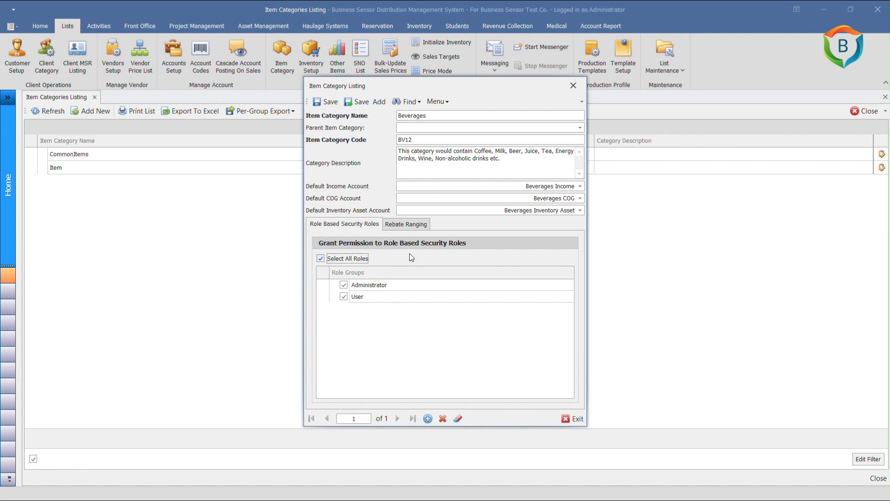
click(331, 103)
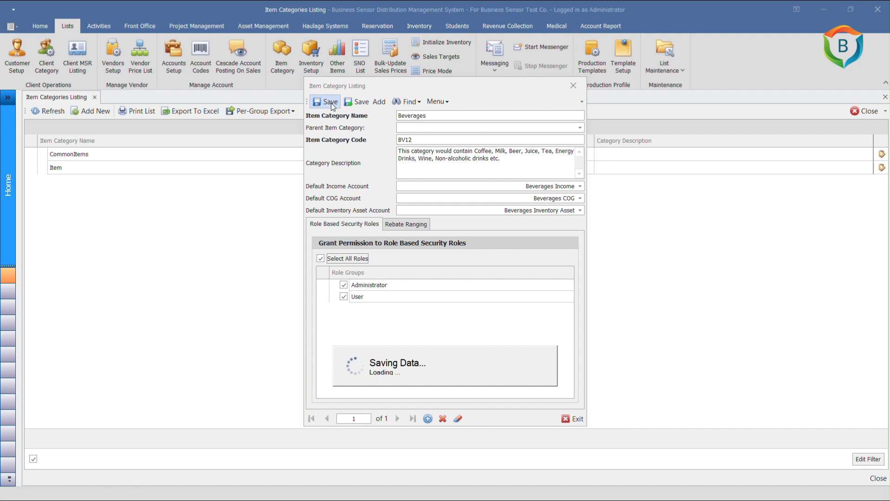
click(571, 81)
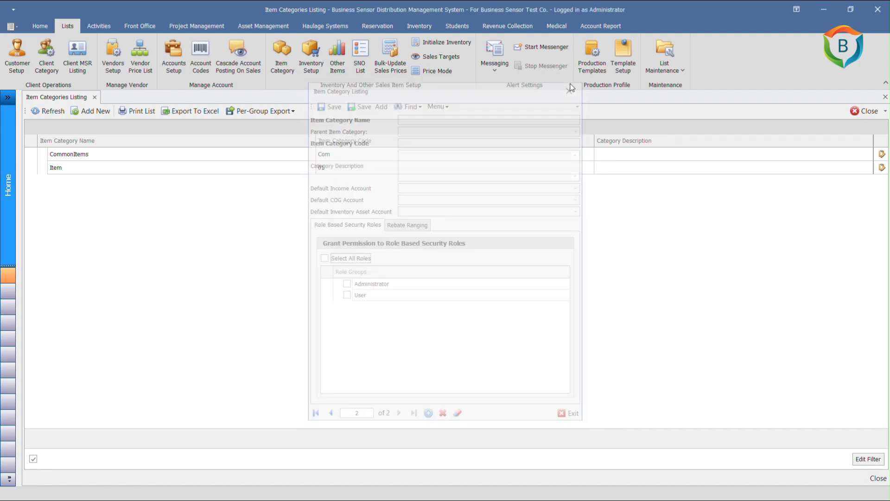
click(51, 113)
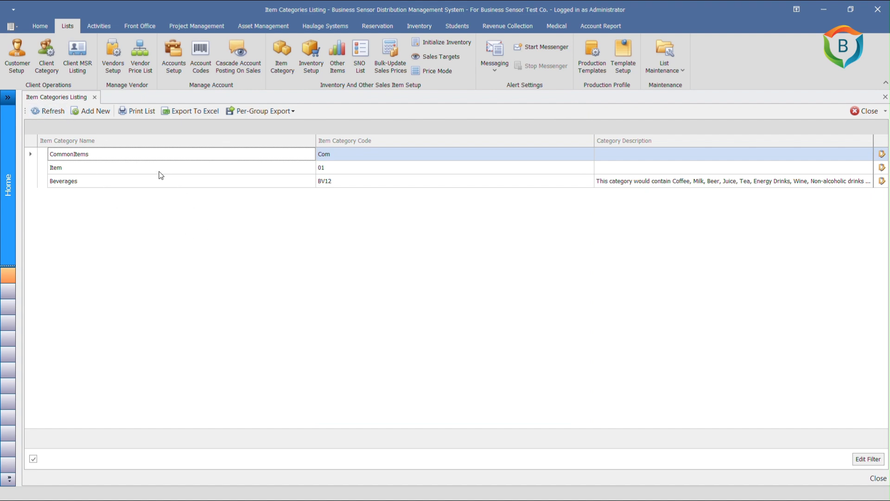
click(156, 186)
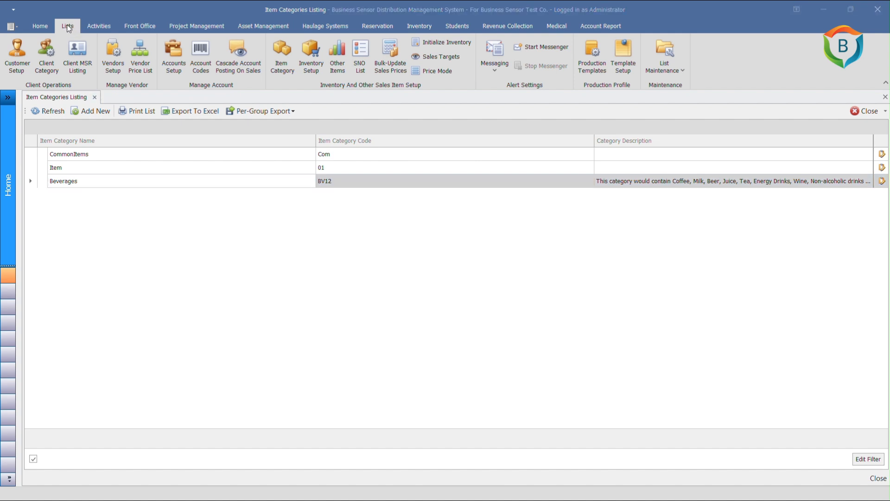
Start a new inventory item named Cadbury Chocolate Milk and assign it to the Beverages category
click(311, 62)
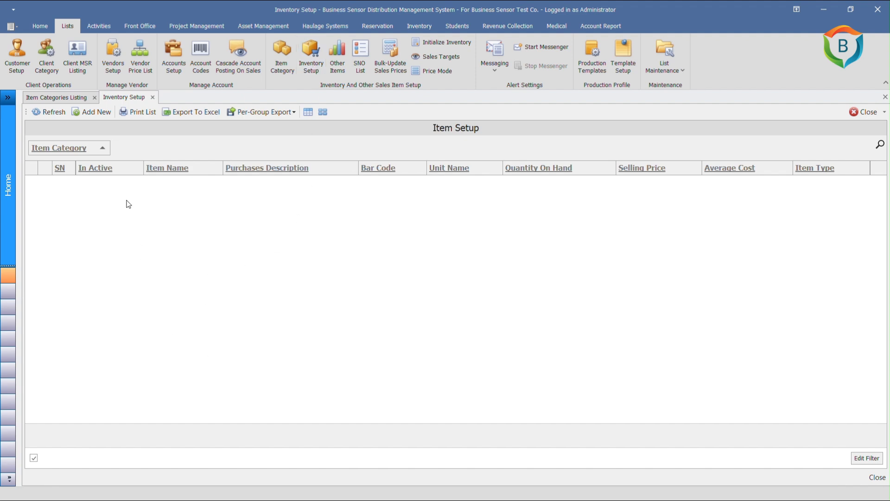
click(91, 117)
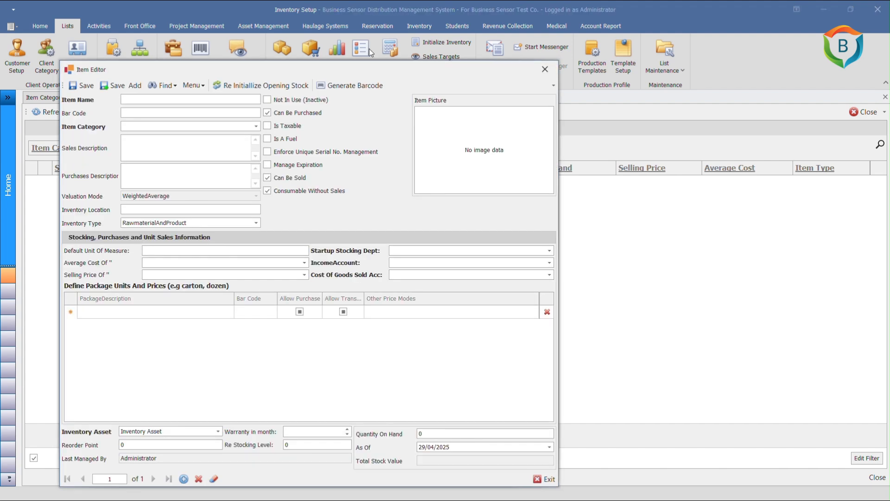
drag(375, 71, 546, 57)
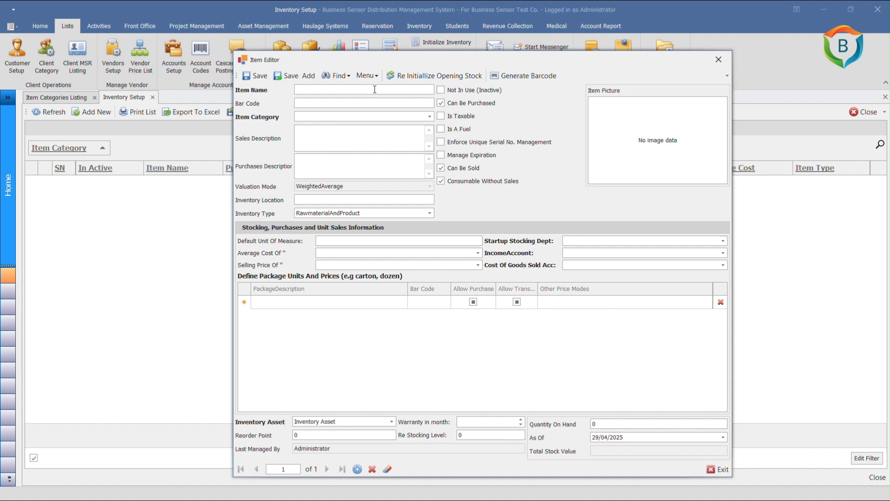
text(Milk)
text(Cadbury Chocolate)
click(328, 117)
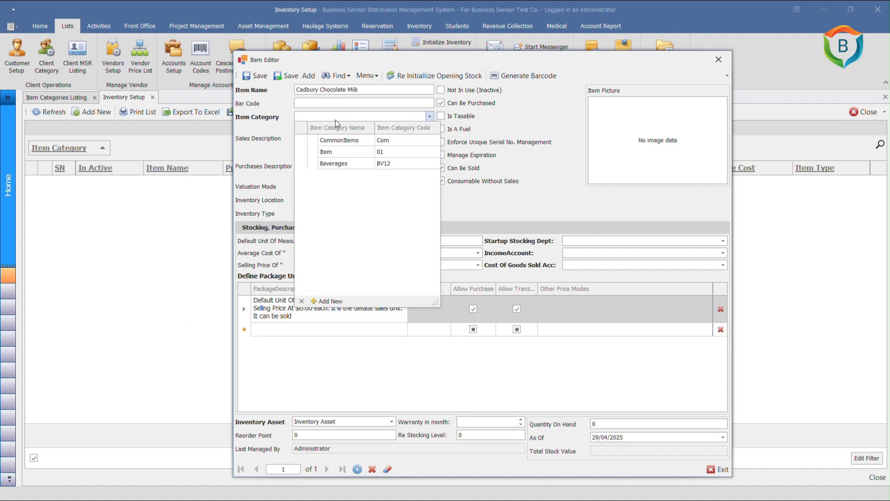
click(340, 164)
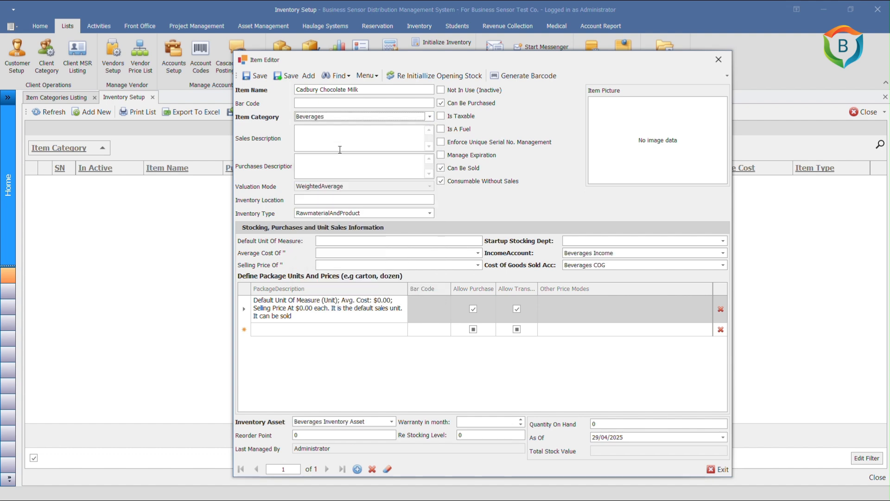
Enter the sales description "Cadbury Chocolate Milk Best Taste" and choose RawmaterialAndProduct as the inventory type
click(340, 145)
text(Cadbury Chocolate Milk )
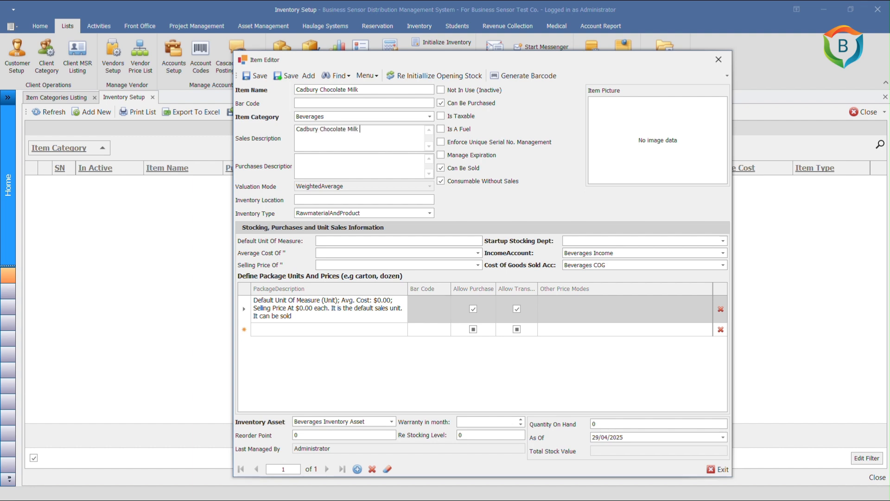
text(Best Taste)
click(421, 200)
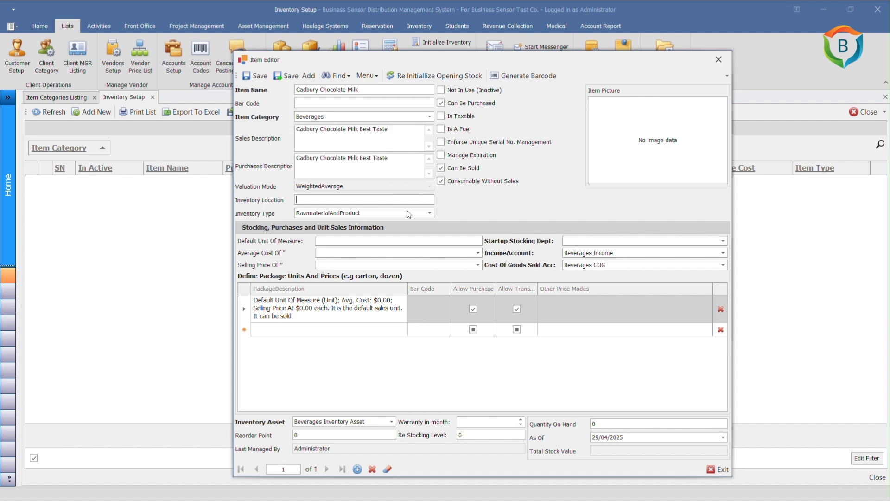
click(406, 212)
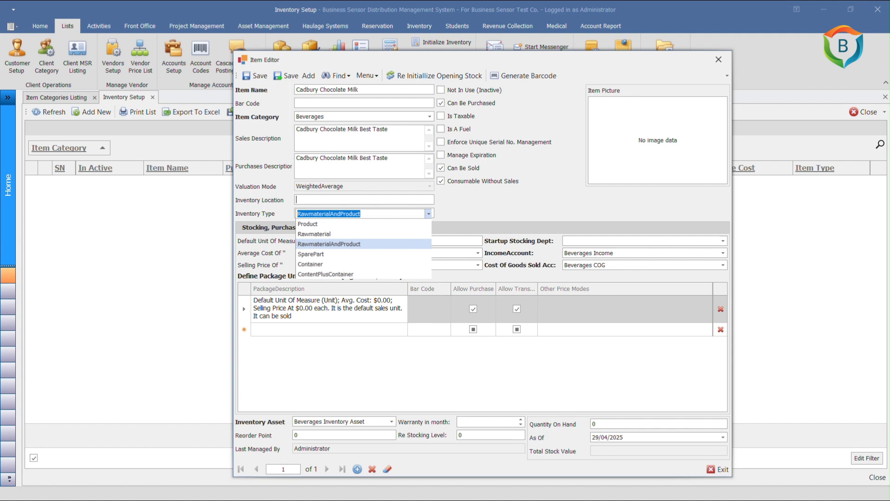
click(421, 243)
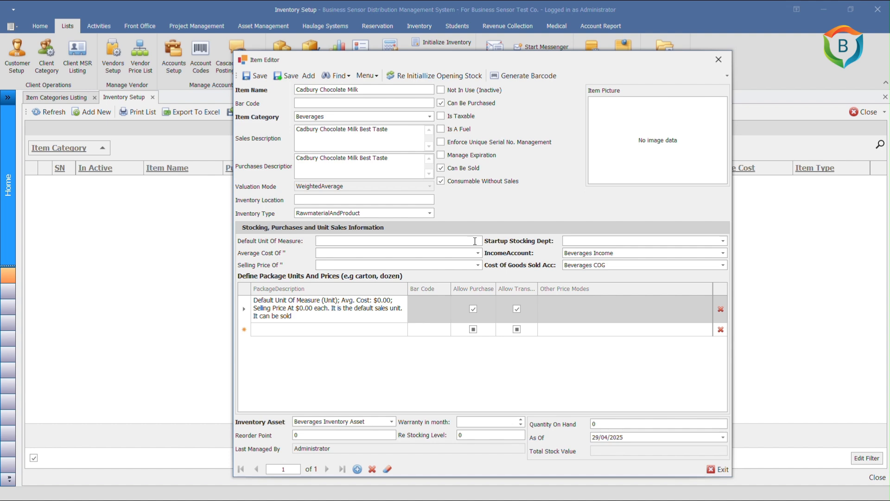
Set the item's default unit of measure to Bottle, with an average cost of $15.00 and a selling price of $20.00
click(474, 241)
text(Bottle)
click(467, 252)
text(150.)
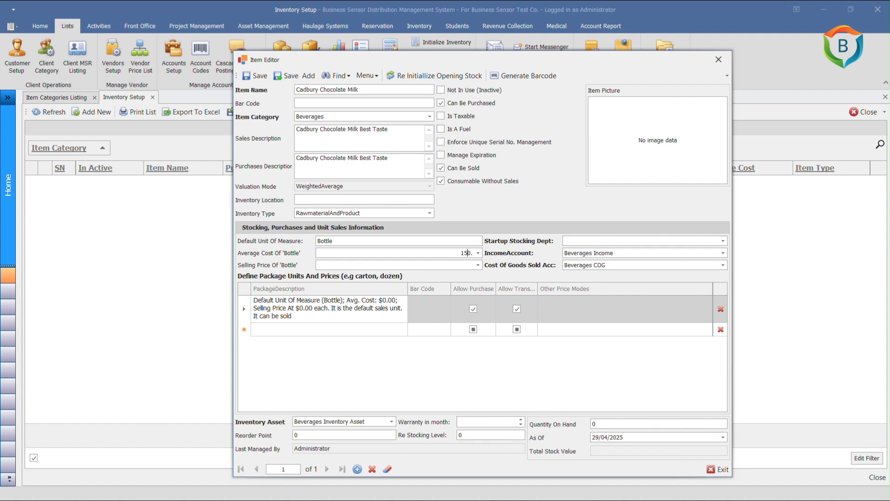
key(BackSpace)
click(460, 265)
text(20.)
Set the item's startup stocking department to Food and Beverage
click(569, 244)
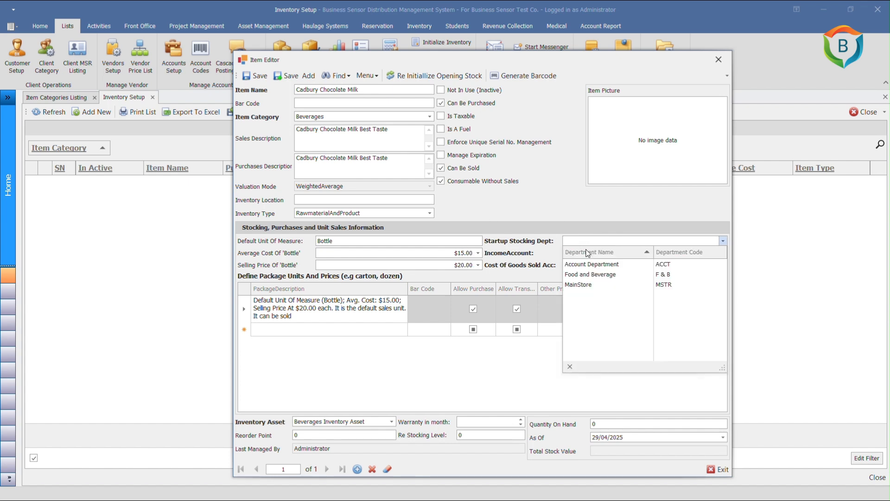
click(600, 275)
click(632, 241)
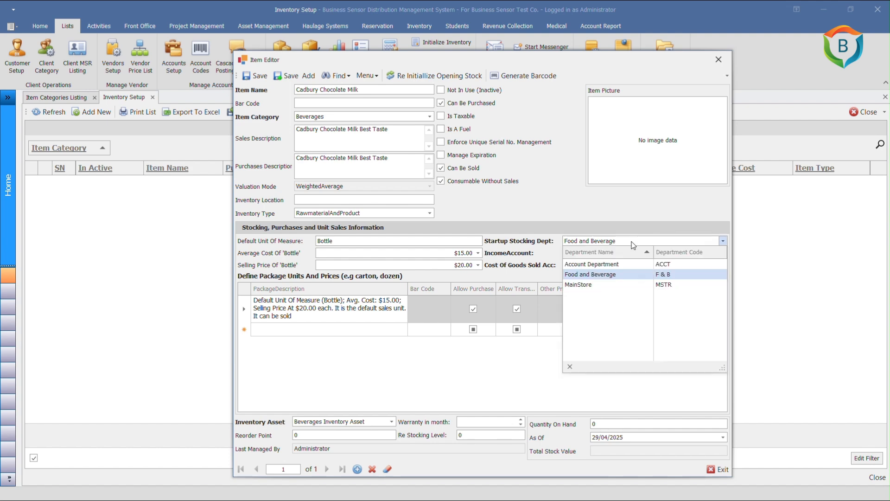
click(602, 274)
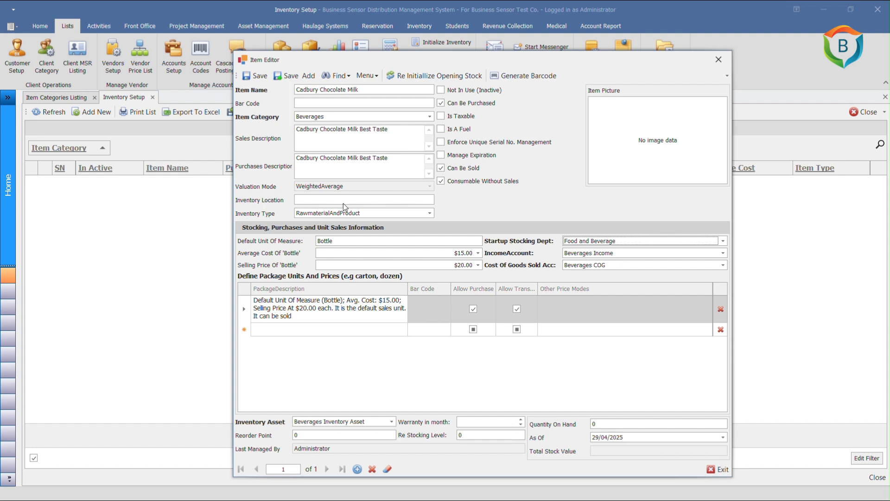
Review the available item categories and income accounts, keeping Beverages and Beverages Income selected
click(429, 116)
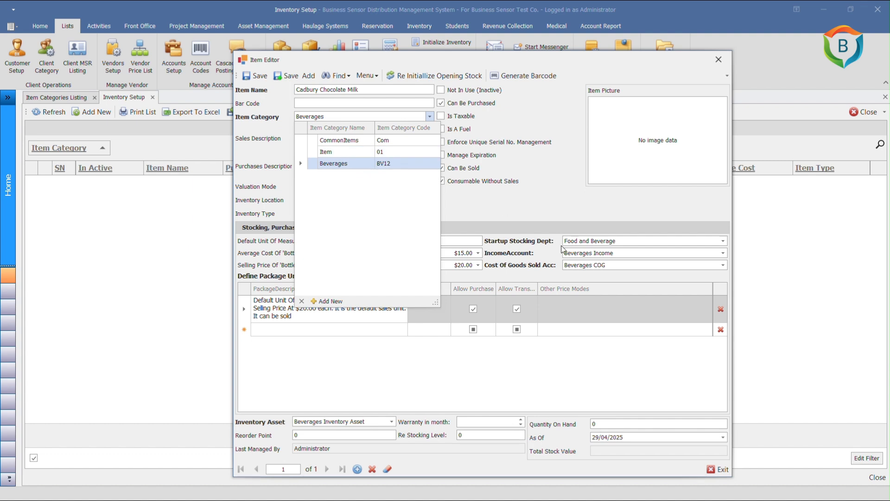
click(653, 255)
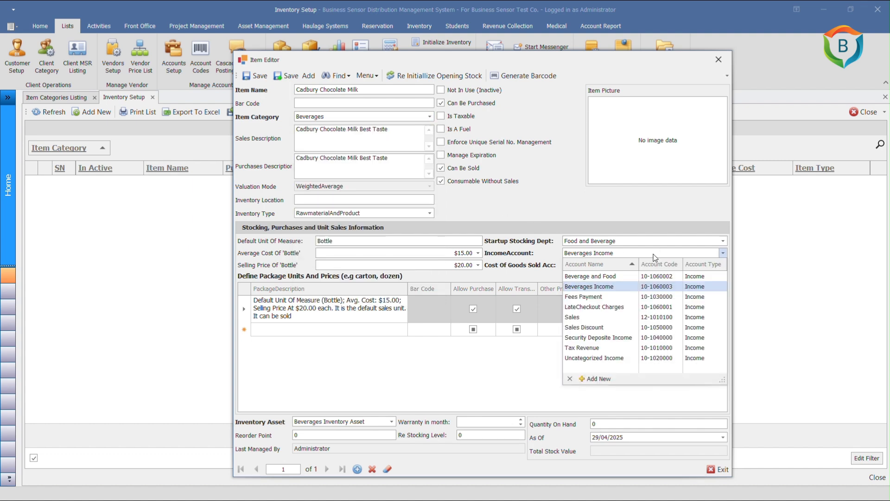
click(631, 286)
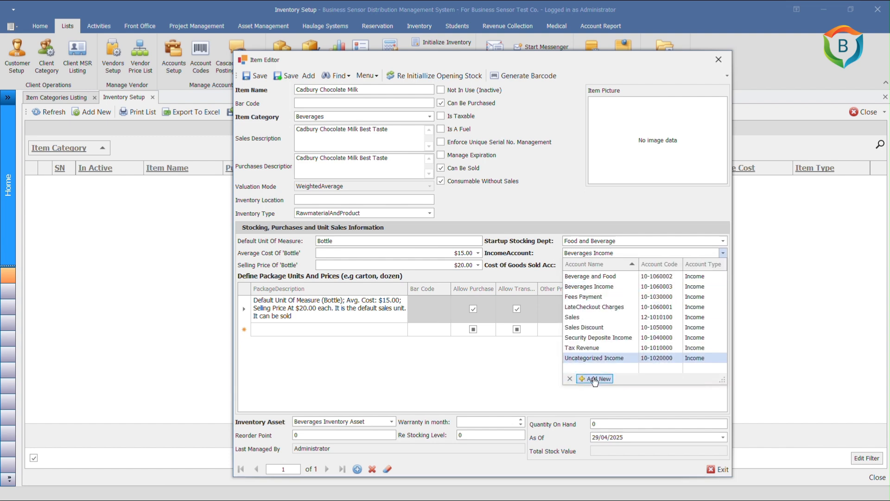
click(543, 279)
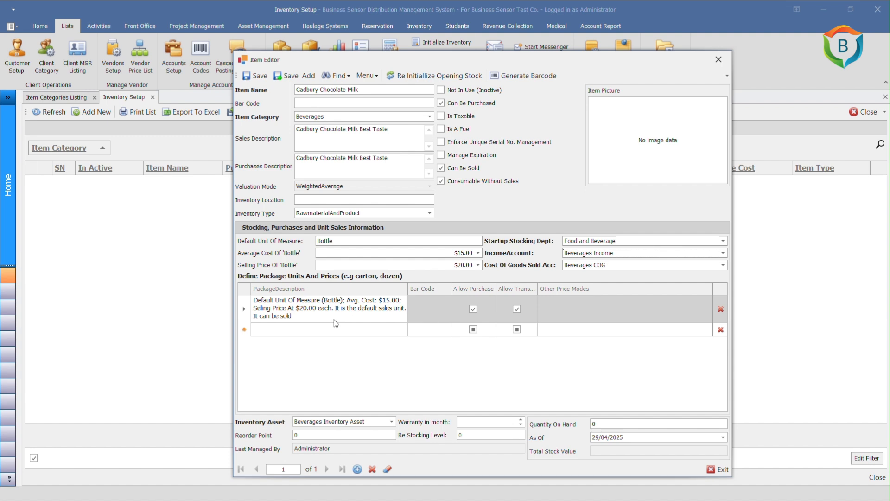
Add an extra unit of measure named Pack, made up of 12 bottles, with a selling price of $240.00
click(343, 330)
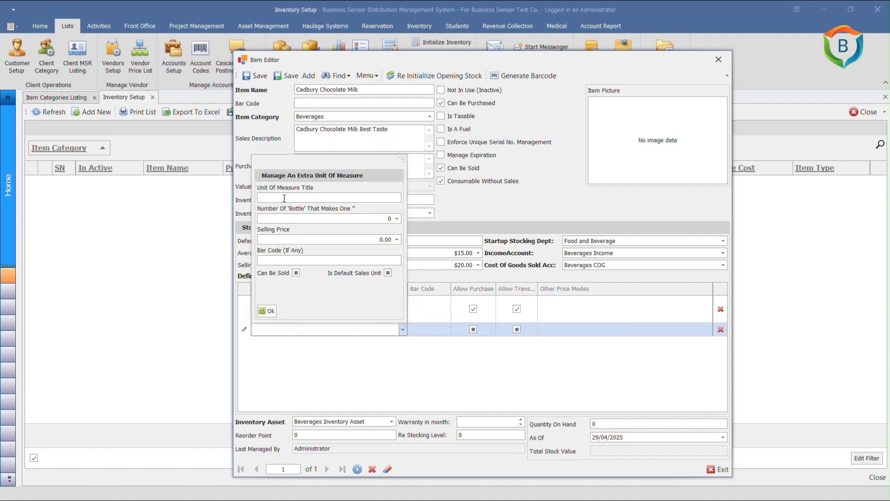
text(Pack)
click(303, 218)
text(12)
key(Delete)
text(24)
click(266, 310)
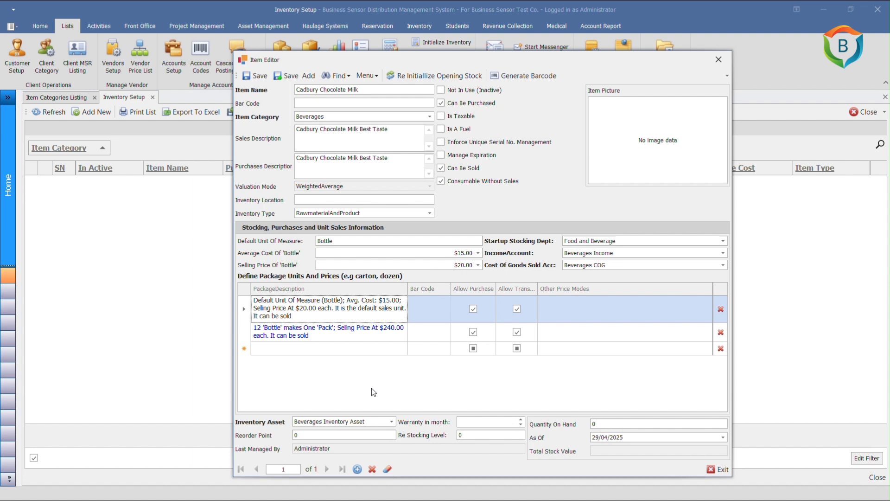
Review the inventory asset accounts, keeping Beverages Inventory Asset, and set the warranty to 0 months
click(390, 422)
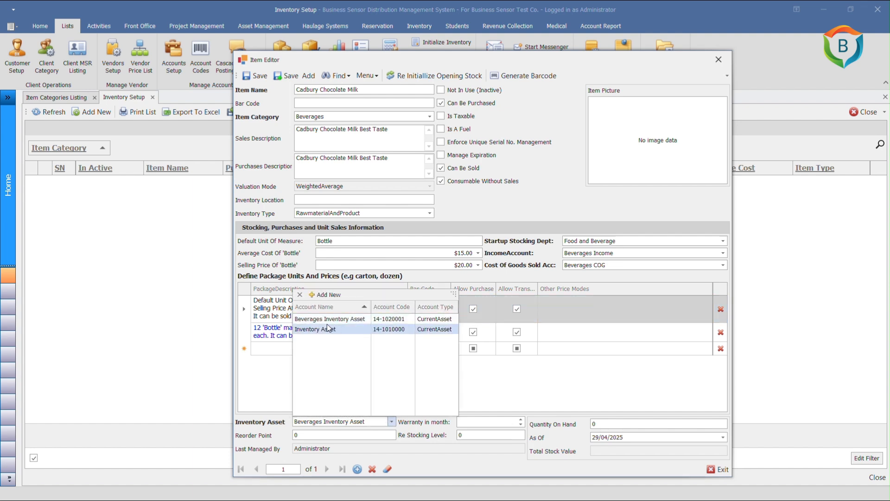
click(540, 395)
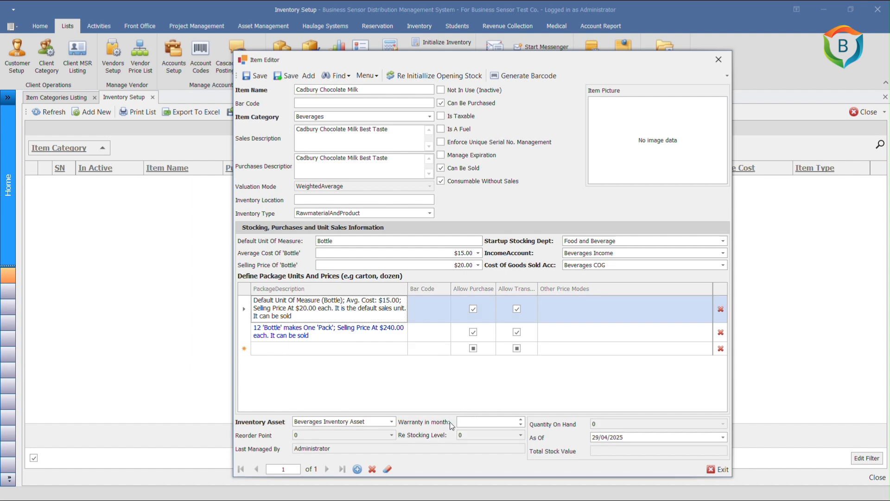
click(514, 423)
click(520, 419)
click(521, 419)
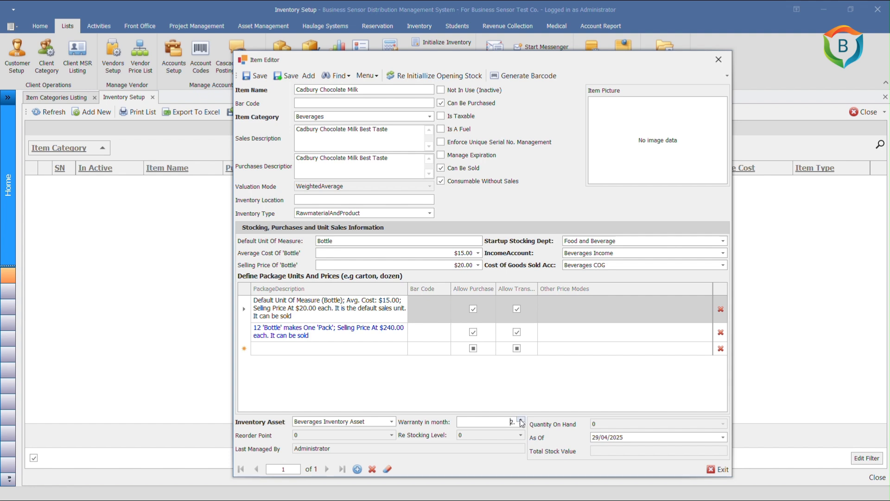
click(520, 420)
click(521, 420)
click(603, 400)
Set the opening quantity on hand to 10 packs of 12 bottles
click(603, 422)
click(722, 424)
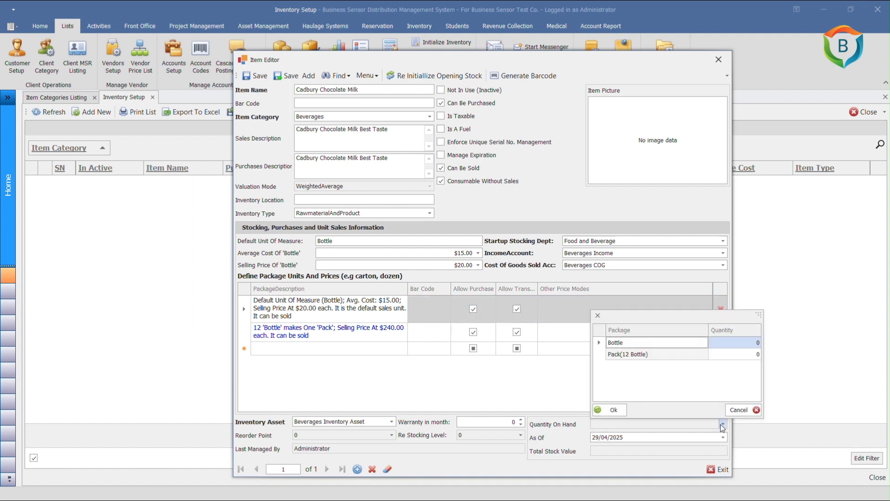
click(751, 355)
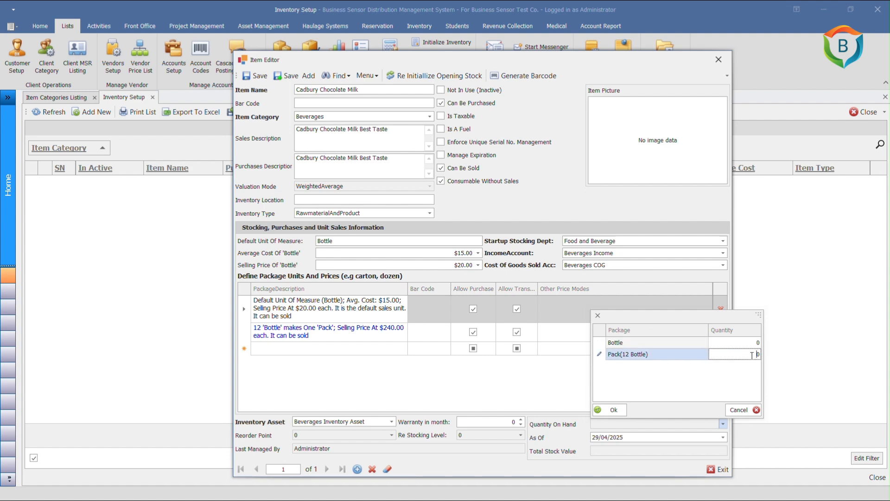
text(1)
click(612, 410)
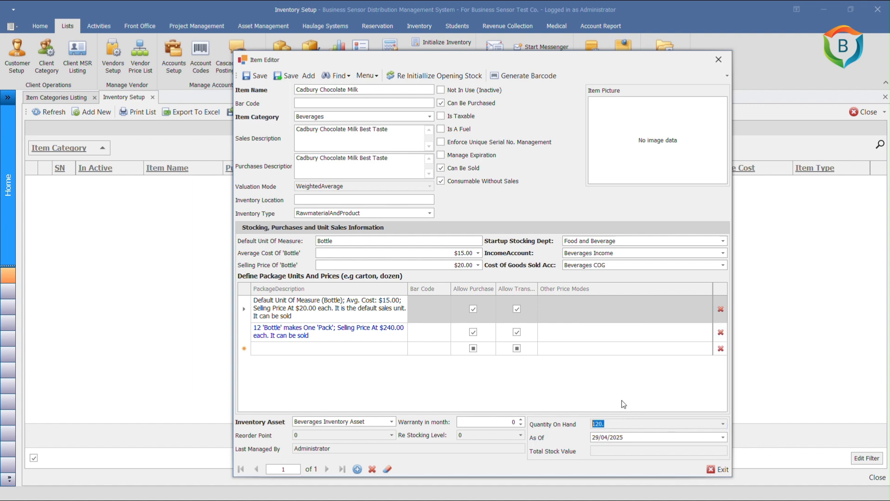
Set the item's reorder point to 100 bottles
click(391, 435)
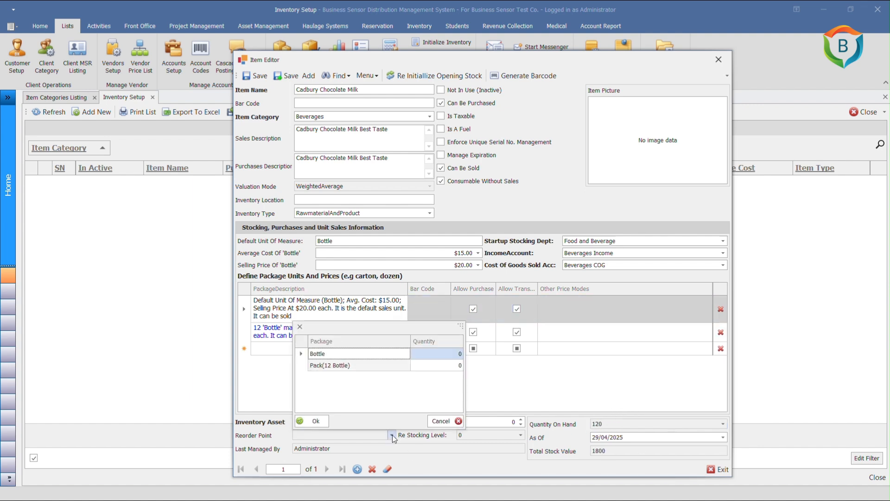
click(452, 354)
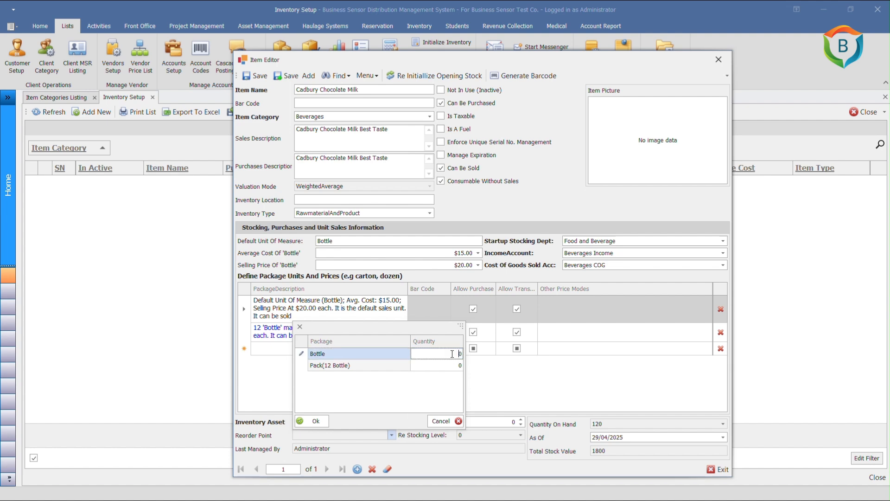
text(100)
click(310, 420)
Set the item's restocking level to 5 packs of 12 bottles
click(471, 432)
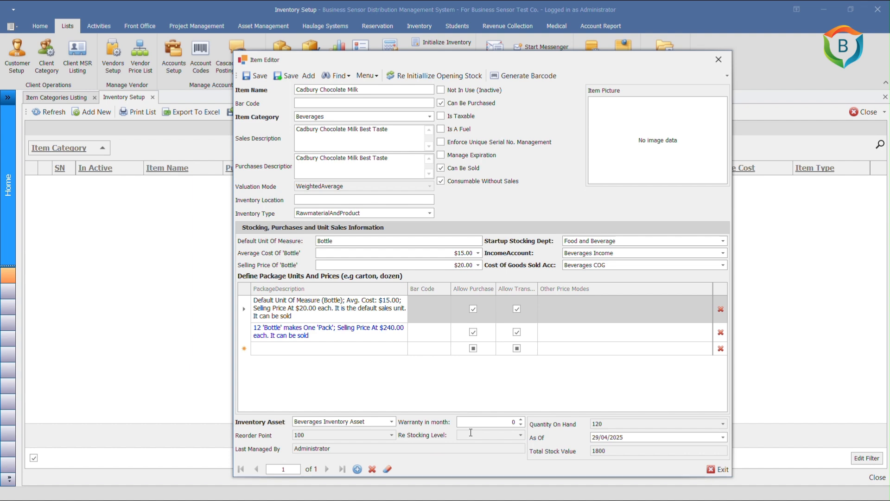
click(521, 435)
click(611, 365)
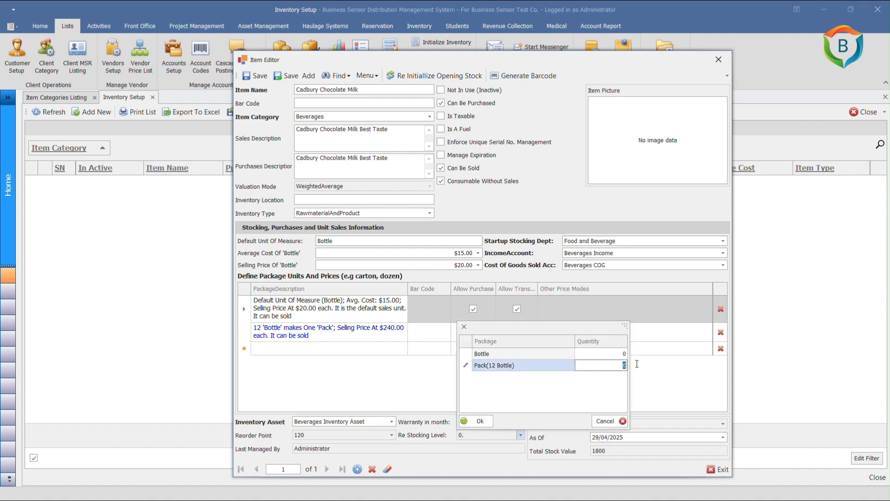
text(5)
click(485, 421)
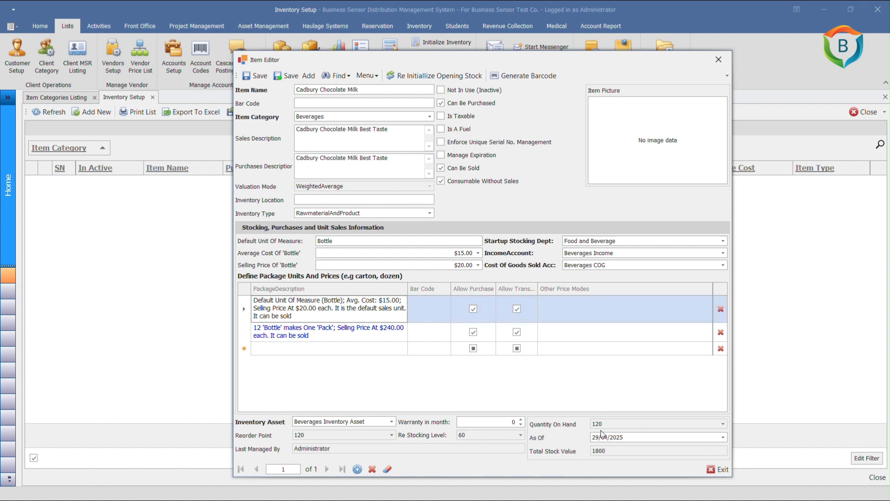
Load the Cadbury-Milk-Drink-Chocolate JPG from the Downloads folder as the item picture
click(501, 482)
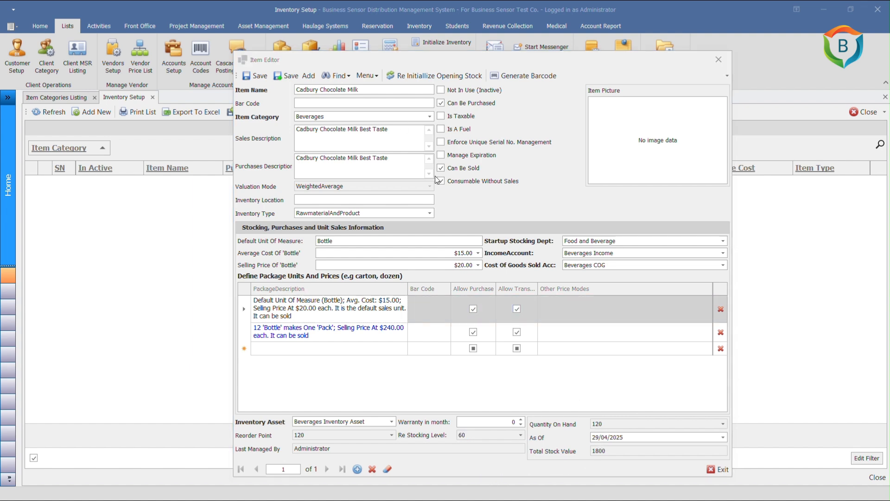
right_click(652, 164)
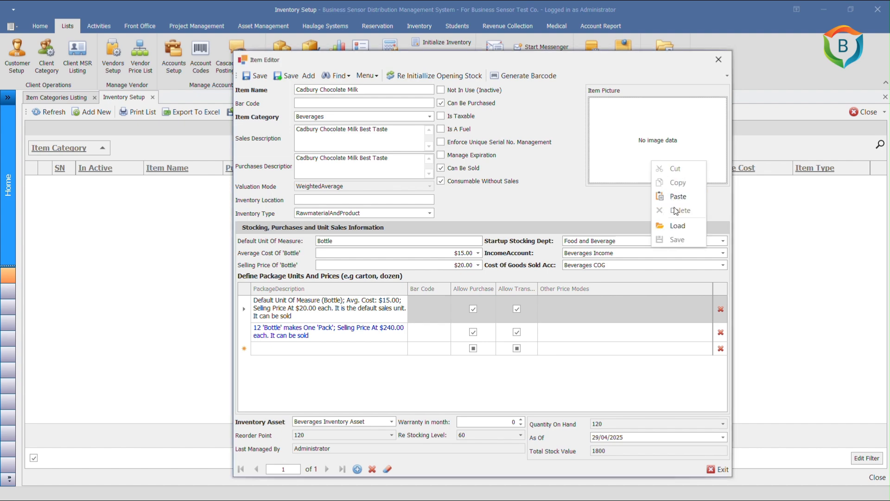
click(678, 227)
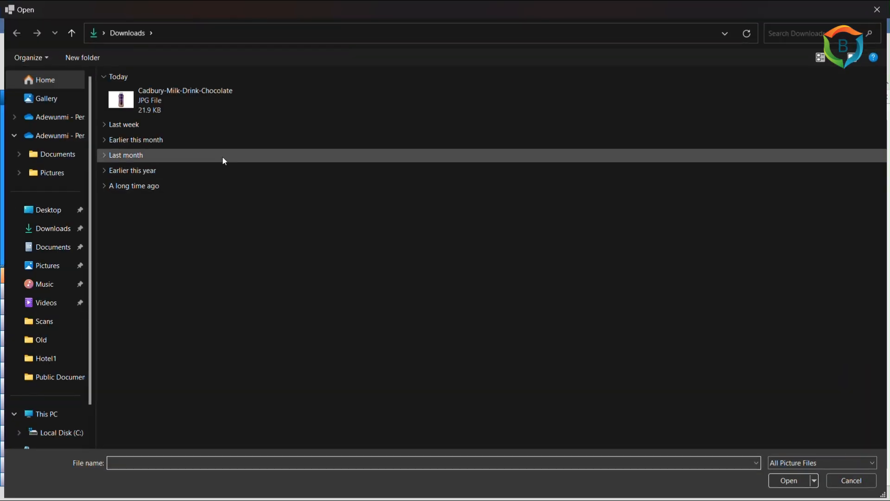
click(182, 107)
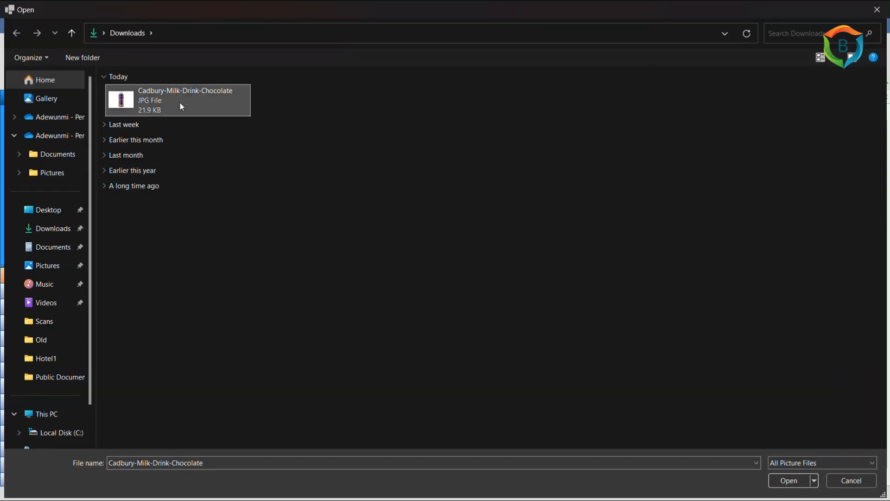
click(784, 478)
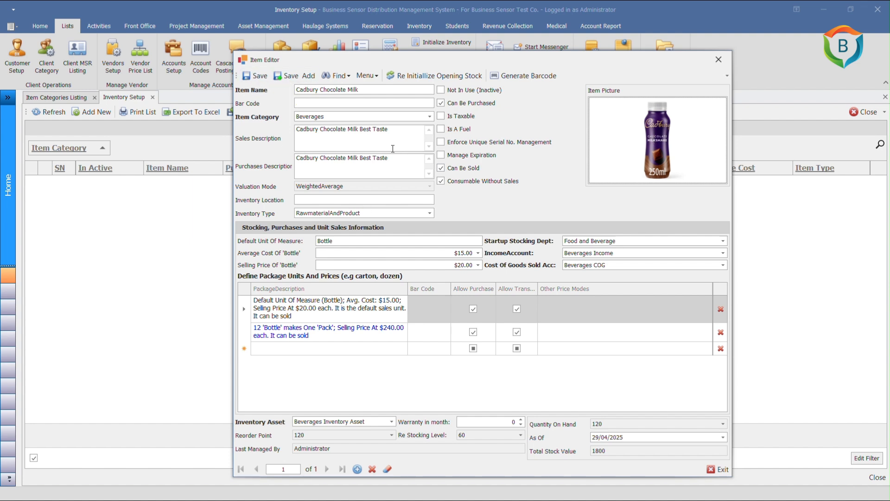
Enable expiration management for Cadbury Chocolate Milk, save the item and close its editor
click(472, 156)
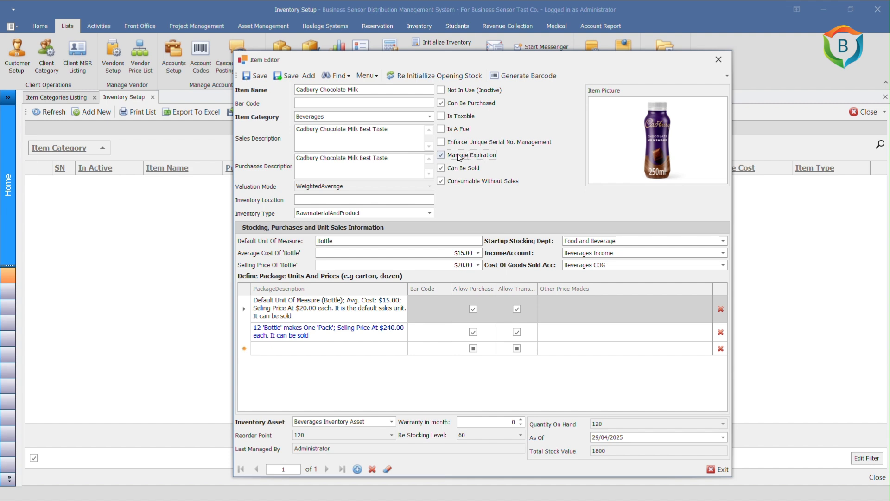
click(254, 77)
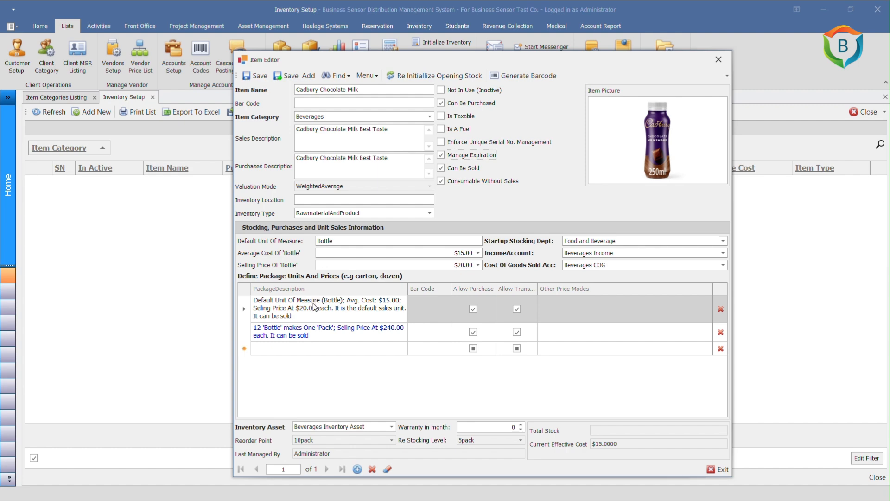
click(719, 62)
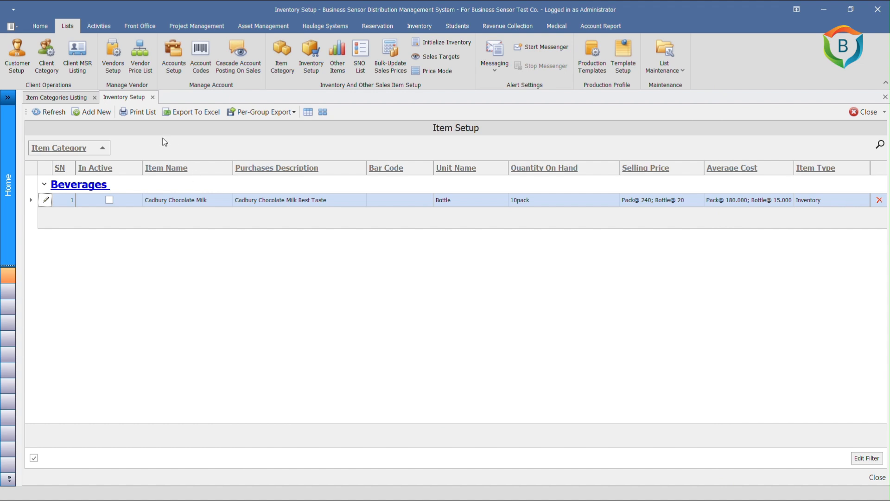